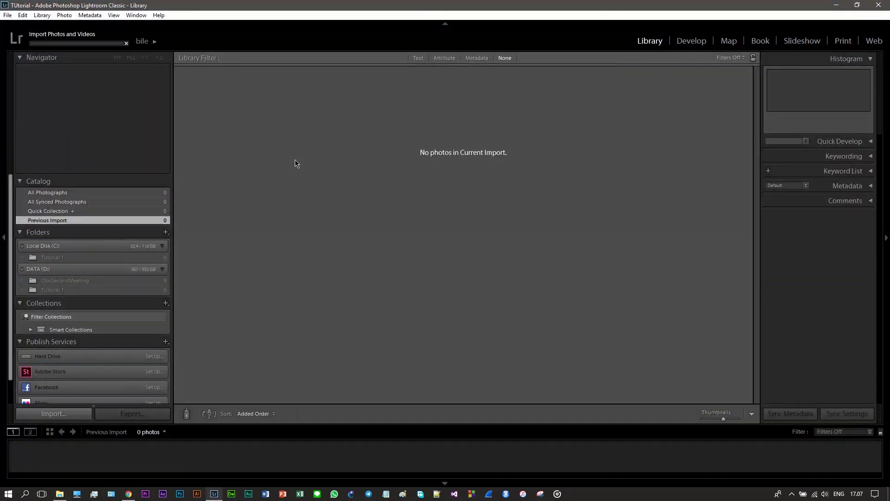
Import both photos from the Tutorial 1 folder without moving them, and open them for developing.
drag(294, 163, 294, 163)
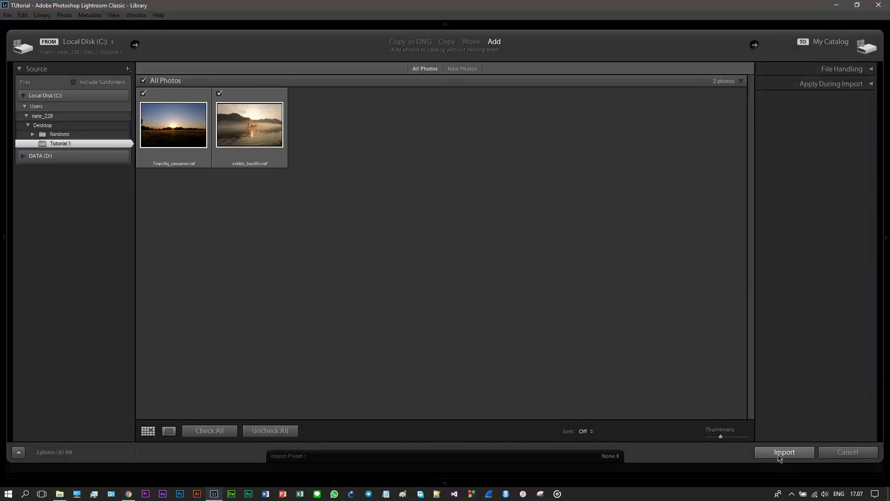
click(779, 455)
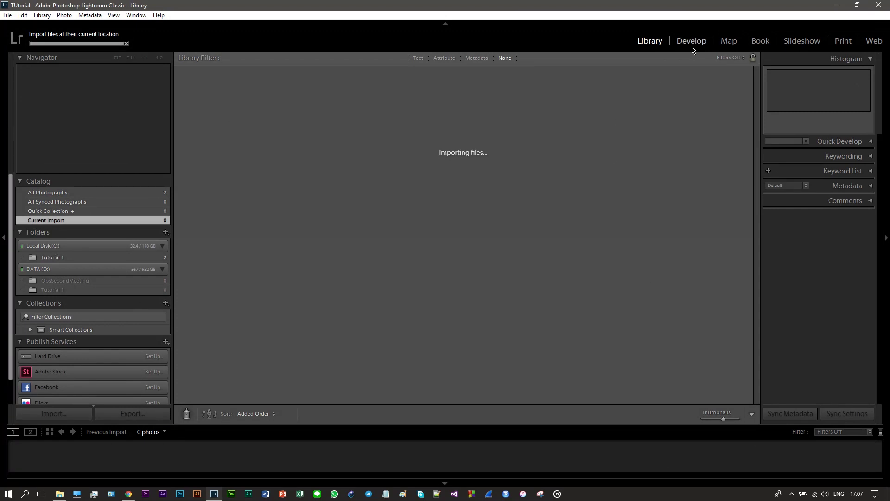
click(692, 42)
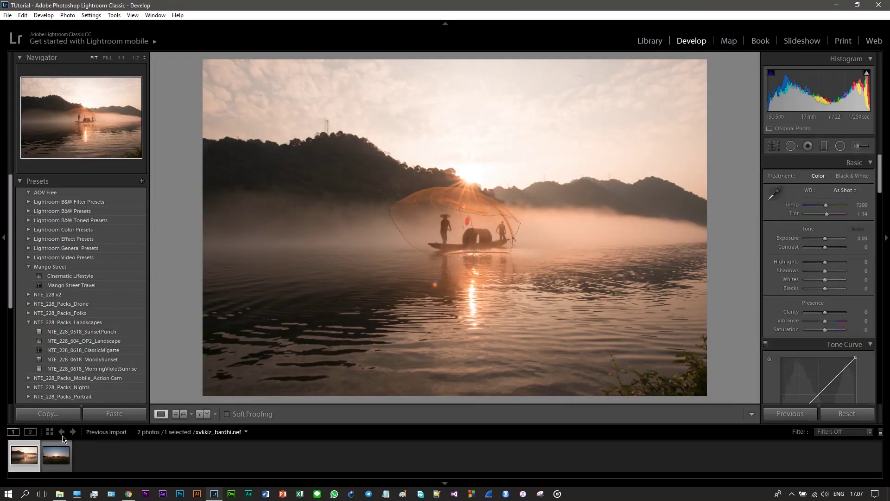
Set the boat photo's white balance to temperature 4976 and tint +7.
drag(828, 208, 820, 208)
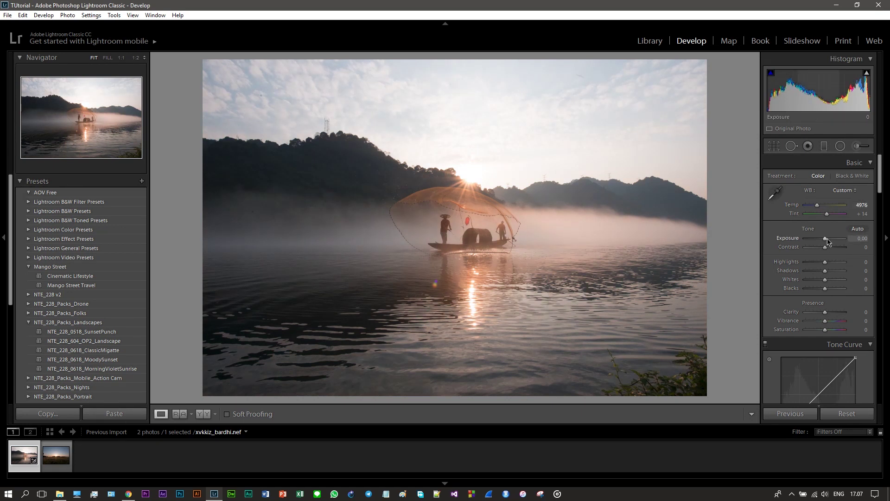
text(7)
key(Return)
Set exposure to -1.31, contrast to +12, highlights to -45, shadows to +55, whites to -24 and blacks to -12.
drag(825, 239, 820, 280)
click(864, 289)
text(-12)
key(Return)
click(859, 247)
text(12)
key(Return)
Set the presence adjustments to clarity +5, vibrance +31 and saturation -12.
click(863, 313)
text(5)
key(Return)
drag(824, 321, 831, 321)
click(857, 330)
text(-12)
key(Return)
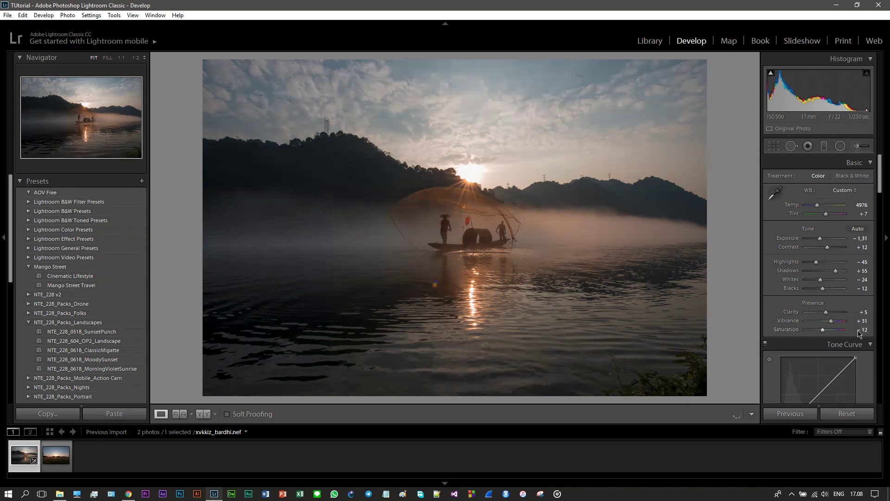
Compare the edited photo with the original and set the exposure to -0.71.
key(backslash)
key(backslash)
key(backslash)
key(backslash)
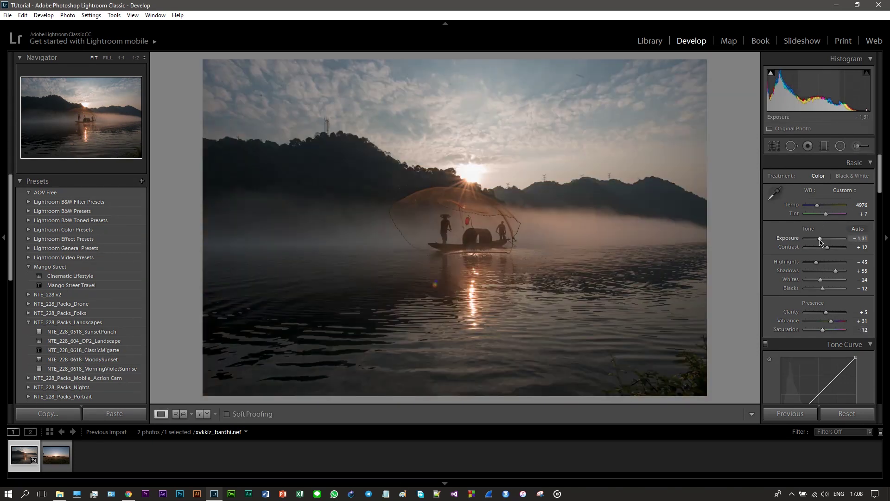
drag(821, 240, 823, 240)
In camera calibration, set red saturation to -6, green saturation to +4, blue hue to -45 and blue saturation to -12, and raise the green hue.
scroll(859, 401, down, 15)
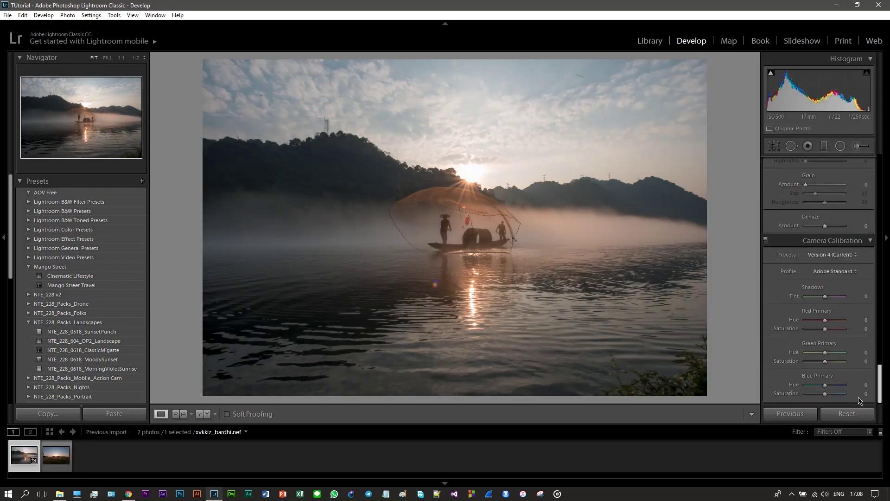
click(857, 394)
click(865, 328)
text(-6)
key(Return)
click(865, 361)
text(4)
key(Return)
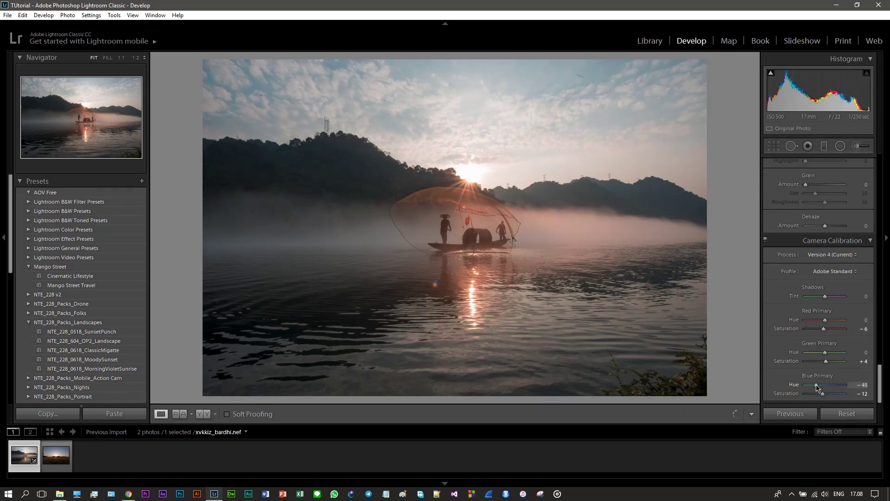
drag(824, 352, 833, 355)
Adjust the photo's Dehaze amount and enable lens profile corrections.
drag(880, 381, 885, 357)
scroll(865, 340, down, 2)
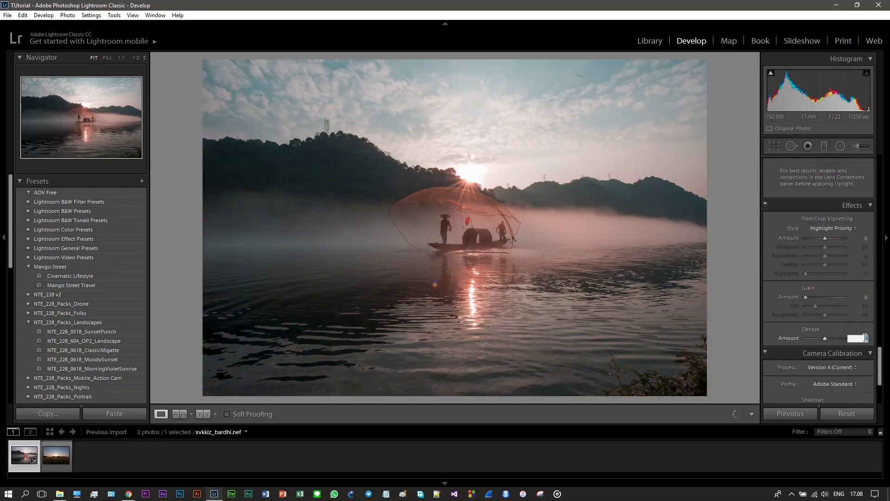
drag(879, 357, 879, 299)
click(802, 256)
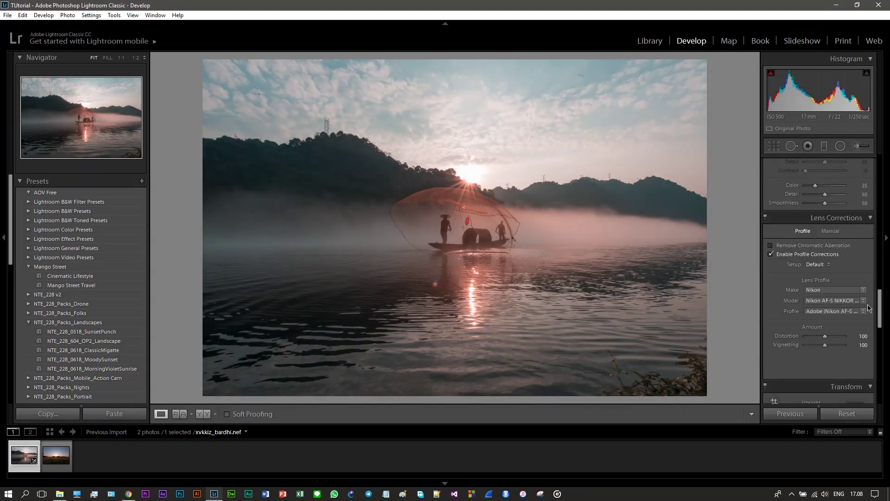
Set the luminance noise reduction to 6.
drag(879, 316, 880, 285)
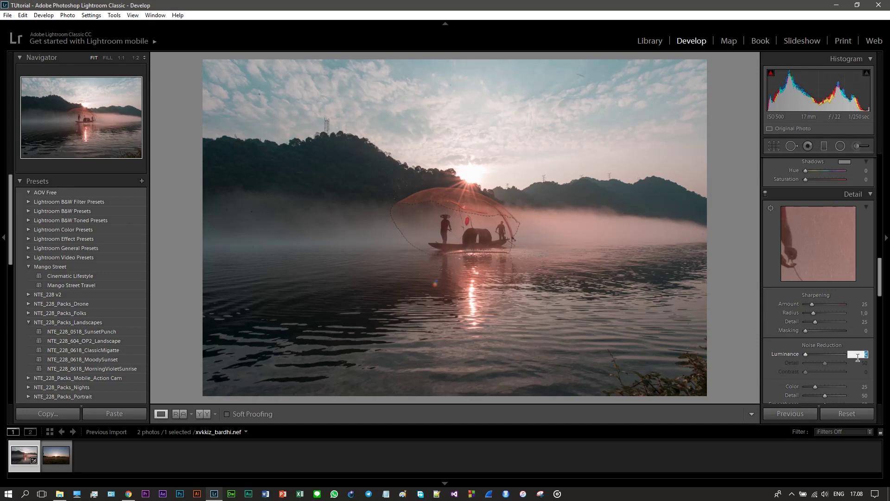
text(6)
Split-tone the highlights with hue 50 and saturation 14, and the shadows with hue 184 and saturation 10.
drag(879, 267, 879, 239)
click(846, 293)
click(676, 319)
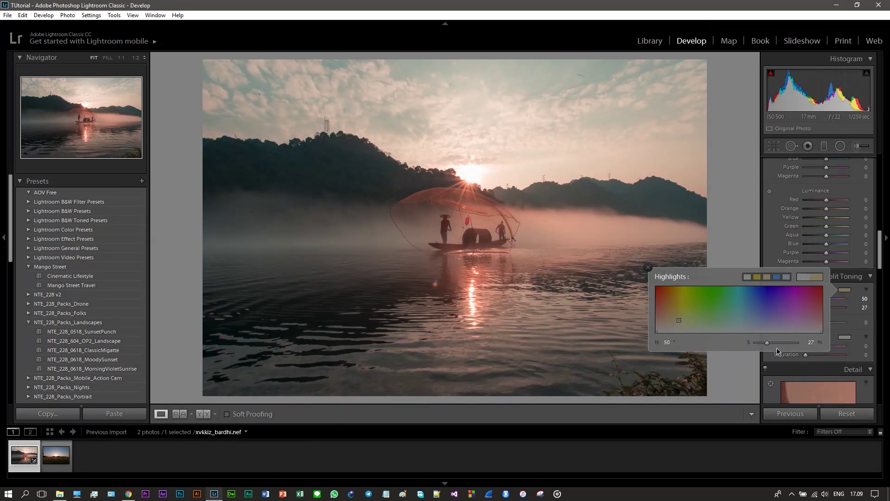
mouse_move(763, 344)
mouse_down()
mouse_move(736, 370)
mouse_move(761, 392)
mouse_up()
click(845, 337)
click(738, 370)
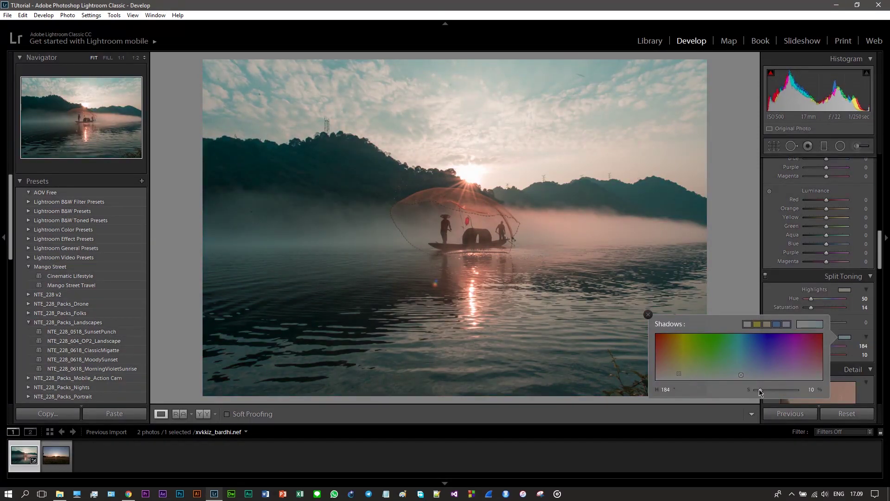
Shape the RGB tone curve into a soft S with a midtone anchor, lowered shadows, raised highlights, a lifted black point and a lowered white point.
drag(883, 255, 883, 197)
click(818, 283)
click(788, 309)
drag(782, 319, 780, 317)
key(ctrl+z)
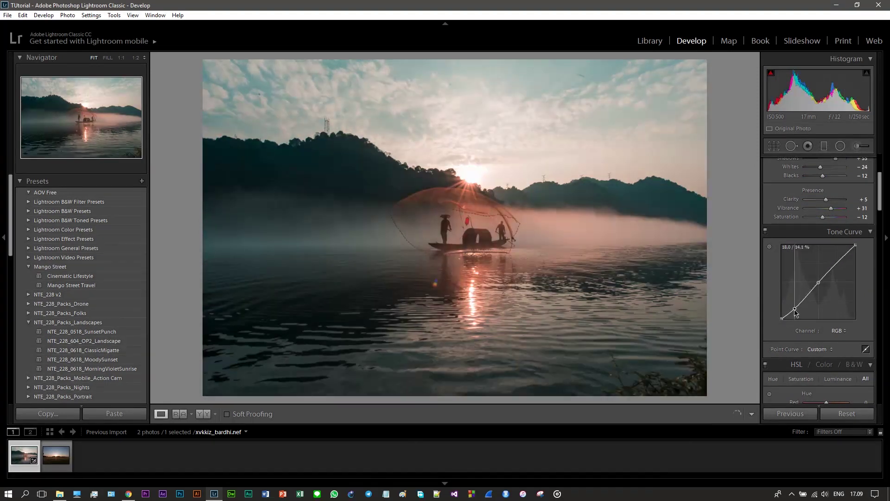
drag(829, 272, 861, 252)
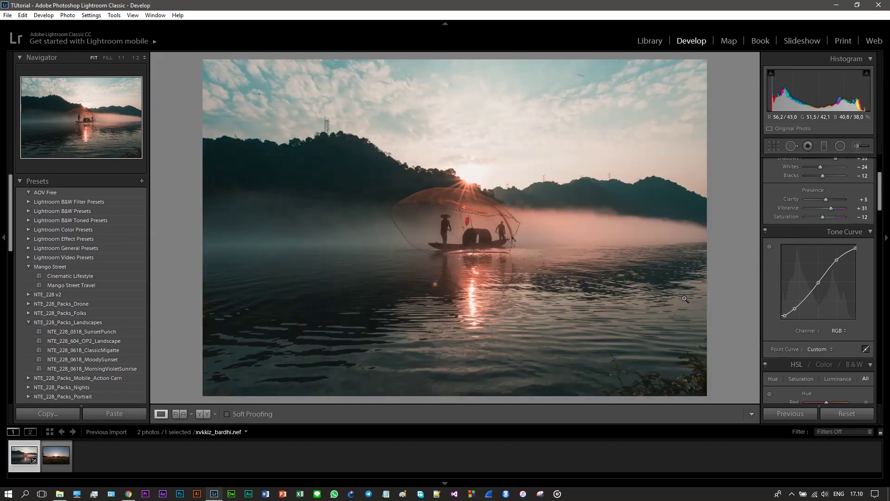
In HSL, set hue red +7, orange -33, green -2, blue +24; saturation red -9, orange -22, blue +13; luminance orange +18, blue -22.
scroll(830, 241, down, 5)
drag(826, 224, 834, 228)
scroll(829, 313, down, 2)
drag(826, 360, 821, 360)
scroll(822, 202, up, 3)
drag(819, 199, 819, 199)
drag(826, 283, 824, 275)
drag(826, 369, 830, 369)
drag(826, 189, 826, 217)
scroll(823, 224, down, 1)
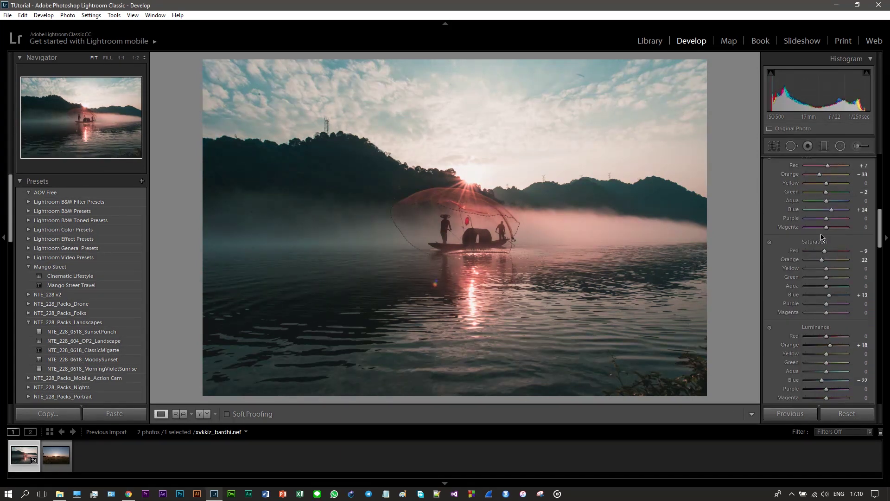
Add a radial filter centred on the boat and set its exposure to -0.35.
drag(880, 226, 868, 151)
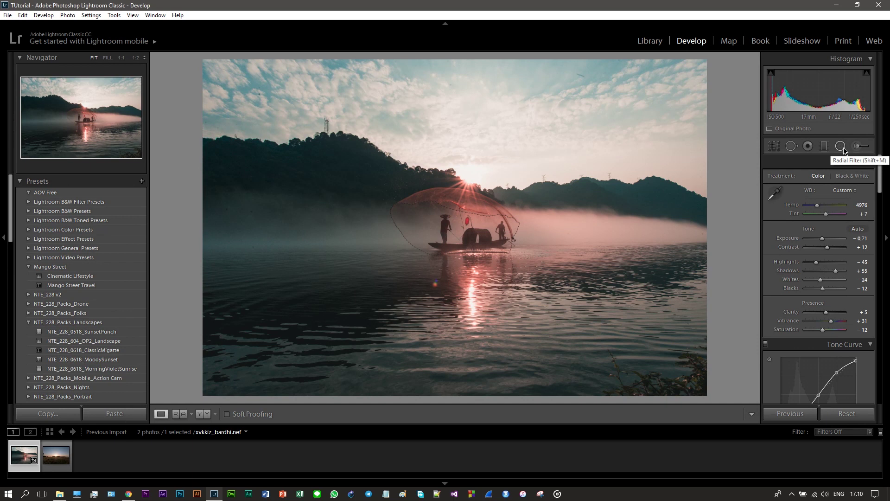
click(843, 151)
drag(381, 136, 700, 374)
drag(469, 235, 467, 236)
drag(832, 212, 822, 215)
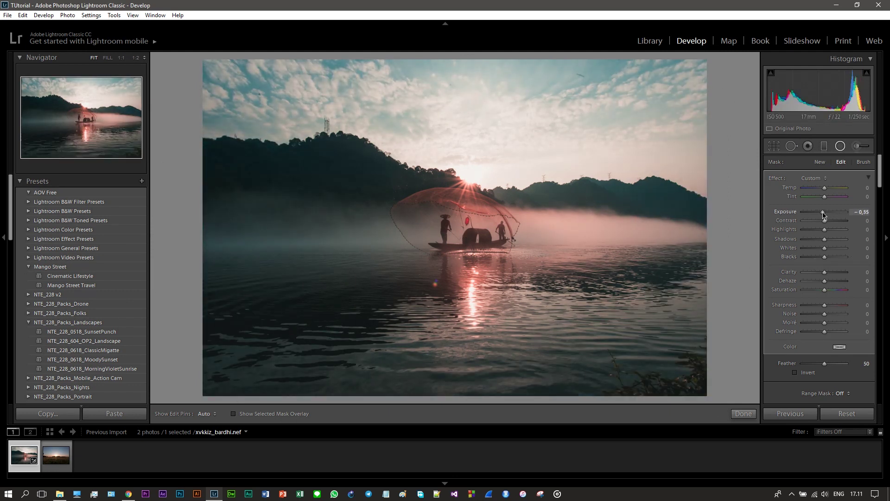
click(840, 146)
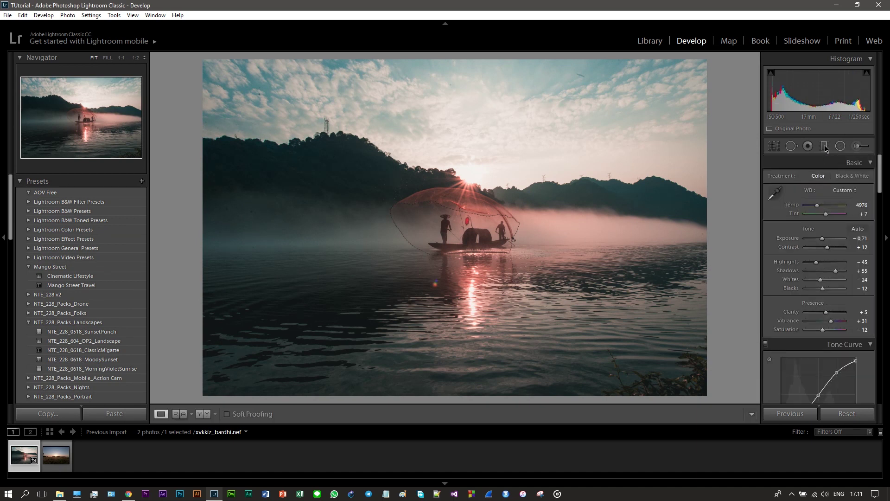
Set the photo's overall exposure to -1.31.
drag(823, 241, 821, 241)
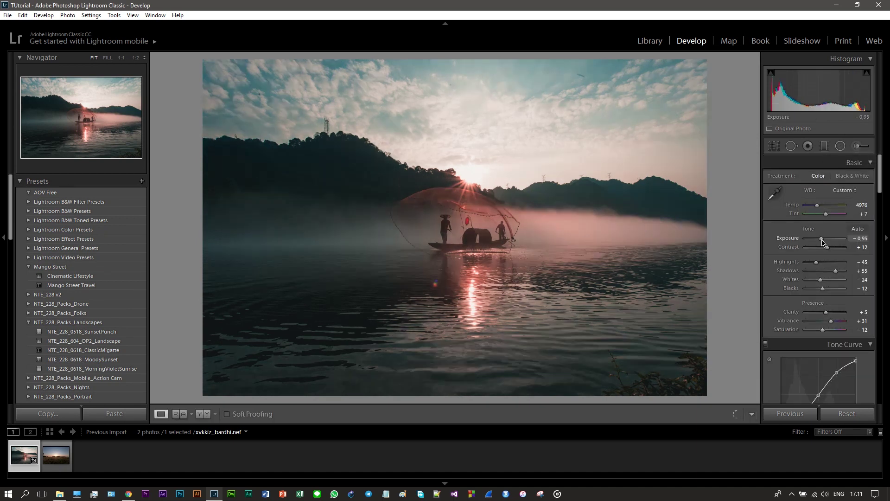
drag(821, 241, 820, 242)
Add a wide graduated filter from the photo's bottom edge up into the sky, with exposure 0.78 and shadows 74.
click(824, 146)
drag(452, 402, 451, 86)
drag(461, 234, 476, 225)
drag(833, 211, 844, 243)
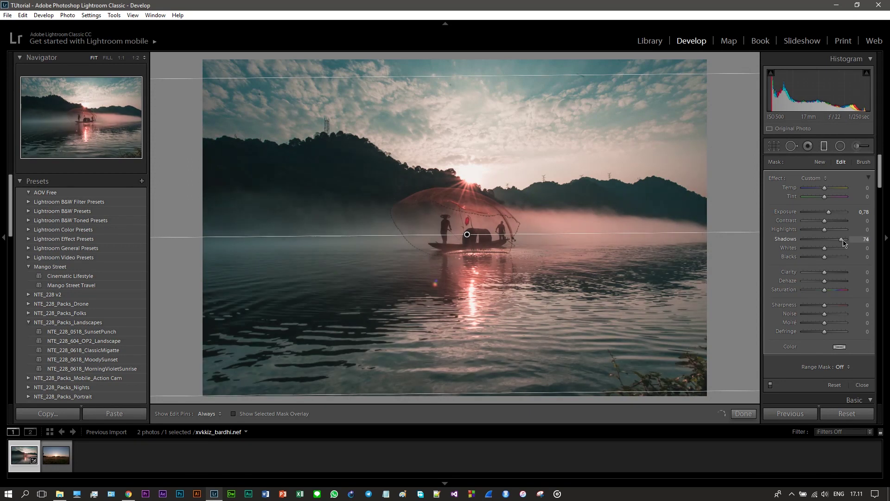
click(823, 147)
Add a second graduated filter that darkens the foreground water, and set the photo's overall exposure to -1.19.
click(823, 147)
drag(459, 401, 461, 123)
drag(460, 263, 458, 340)
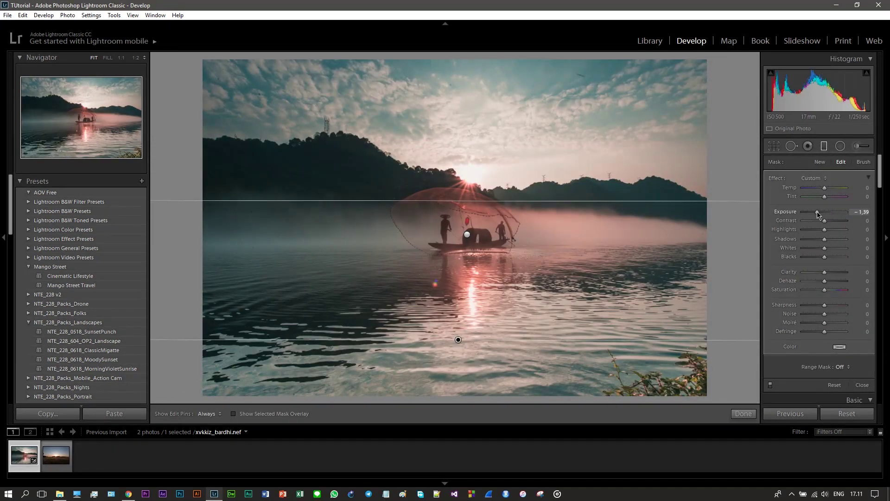
drag(817, 213, 819, 214)
click(824, 147)
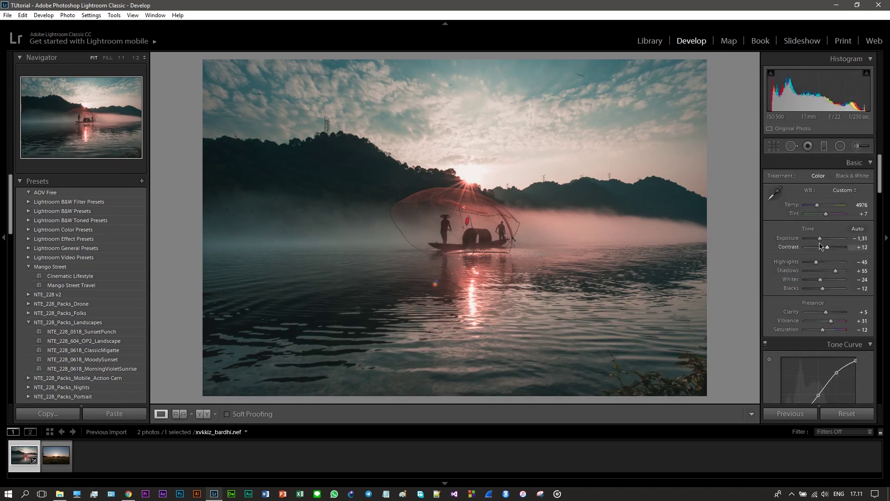
drag(820, 239, 820, 239)
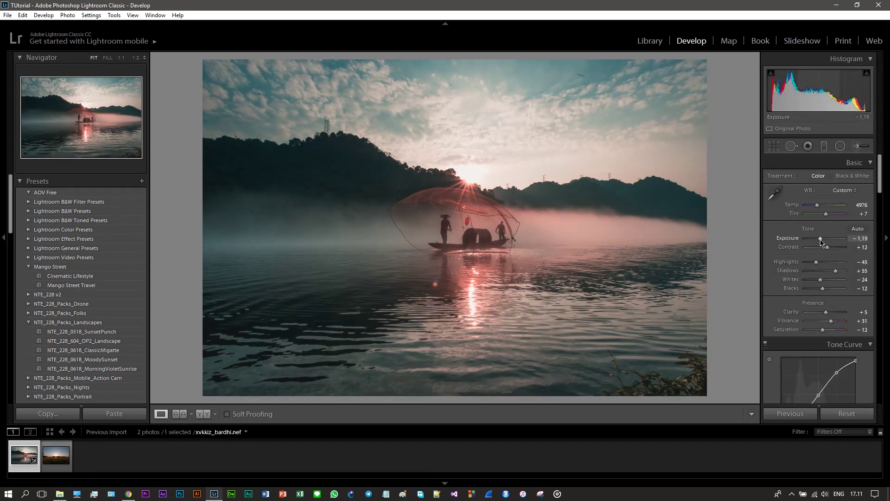
Add an inverted radial filter around the boat and sun with raised exposure and dehaze, and compare the photo with the original.
click(841, 146)
click(795, 373)
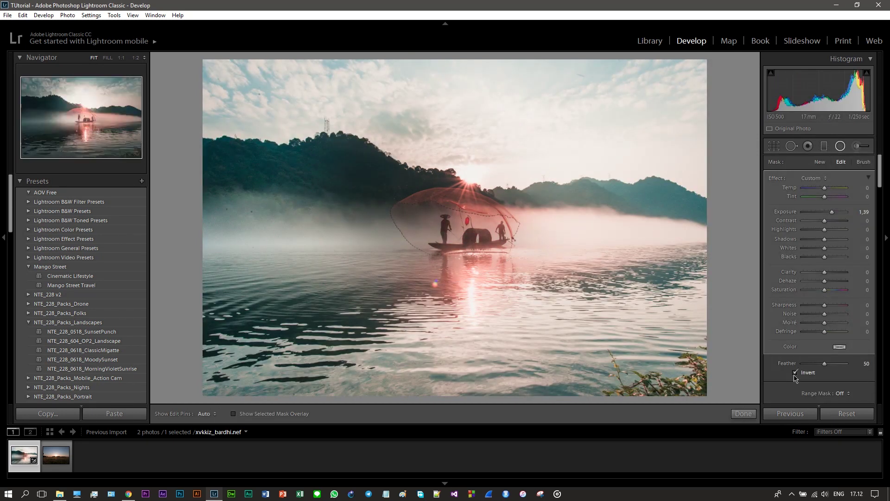
drag(462, 224, 466, 225)
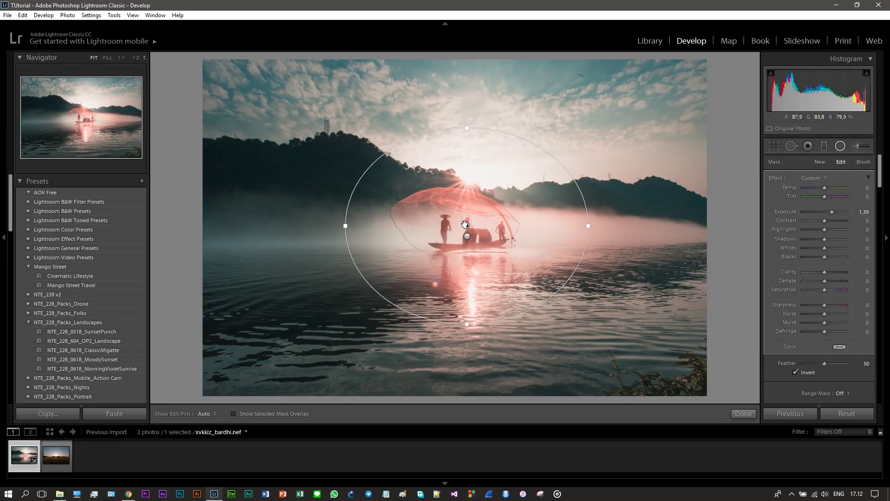
drag(831, 212, 827, 213)
drag(824, 281, 831, 282)
drag(827, 213, 828, 213)
click(840, 146)
key(backslash)
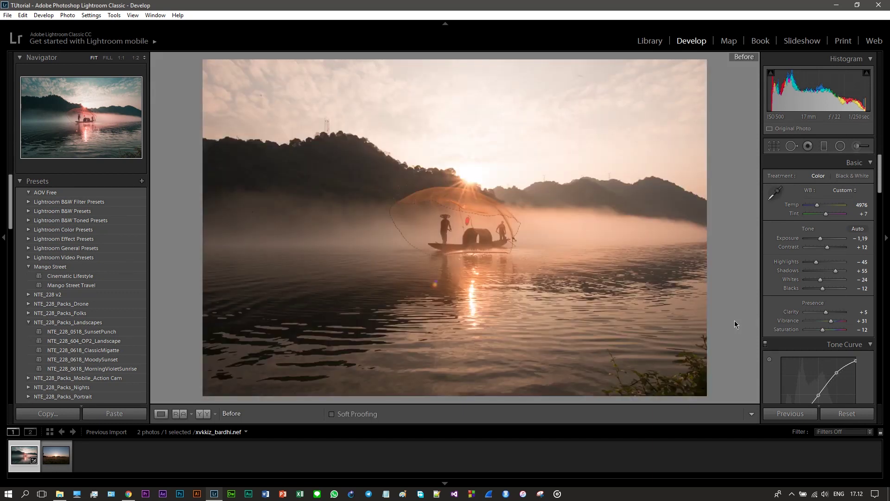
key(backslash)
key(backslash)
key(backslash)
Heal the dark streak in the upper sky with a spot of size 75.
click(576, 76)
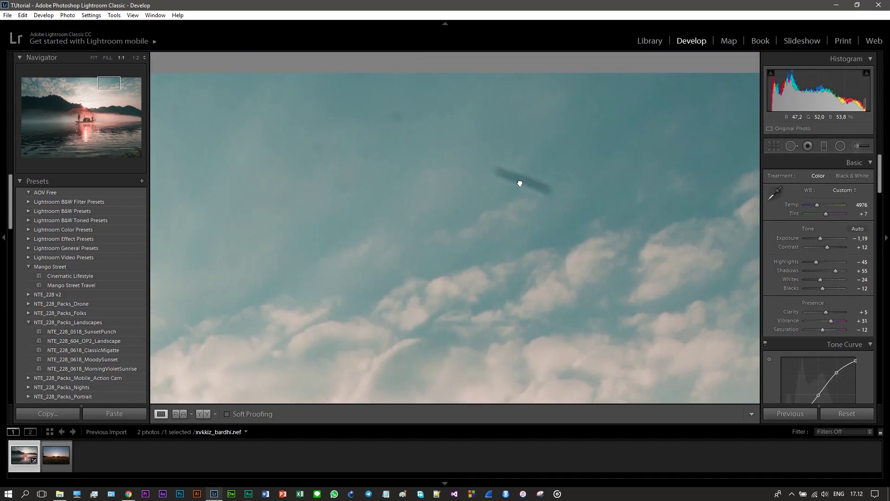
click(789, 146)
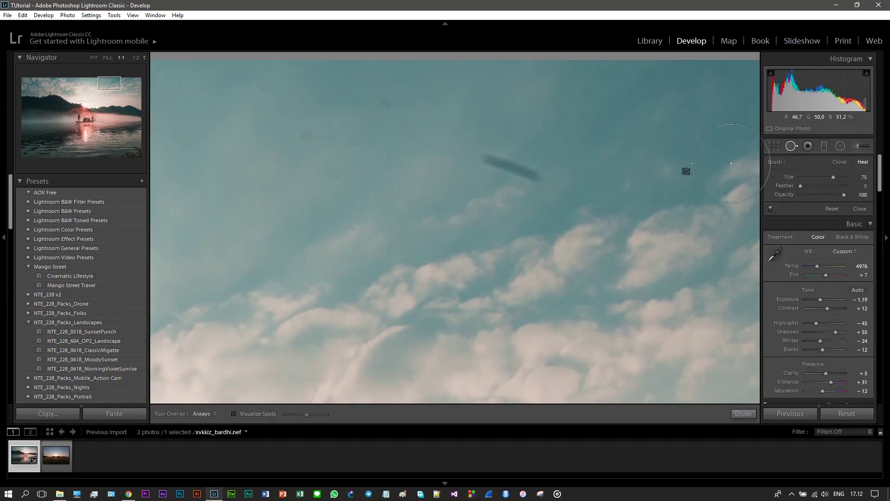
click(511, 168)
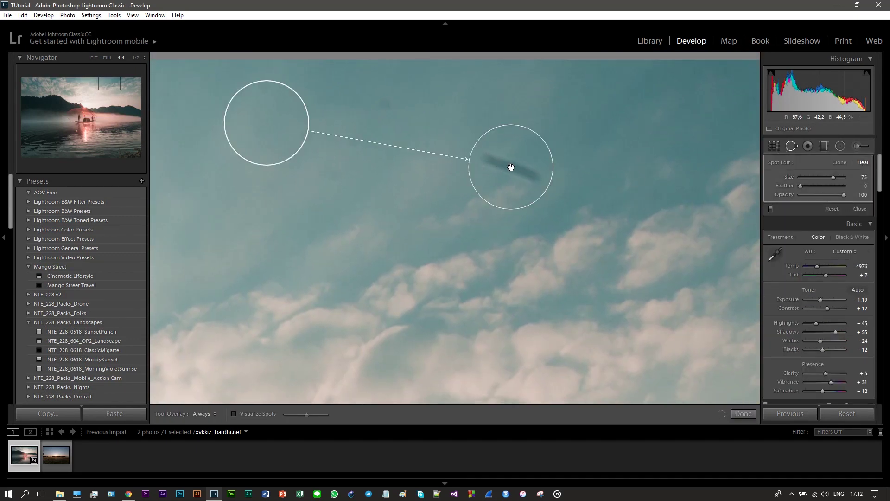
click(792, 148)
Heal the small blemish in the upper clouds with a spot of size 32.
click(578, 198)
click(445, 96)
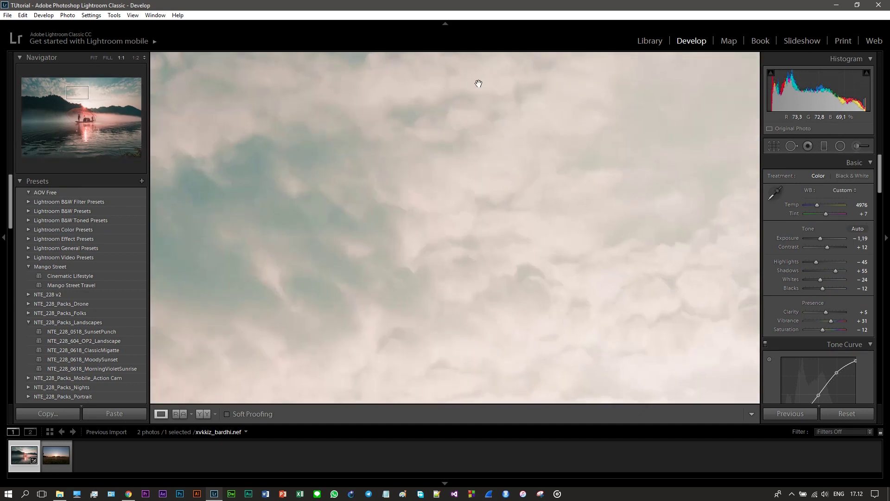
drag(445, 95, 354, 224)
click(791, 146)
scroll(390, 159, down, 5)
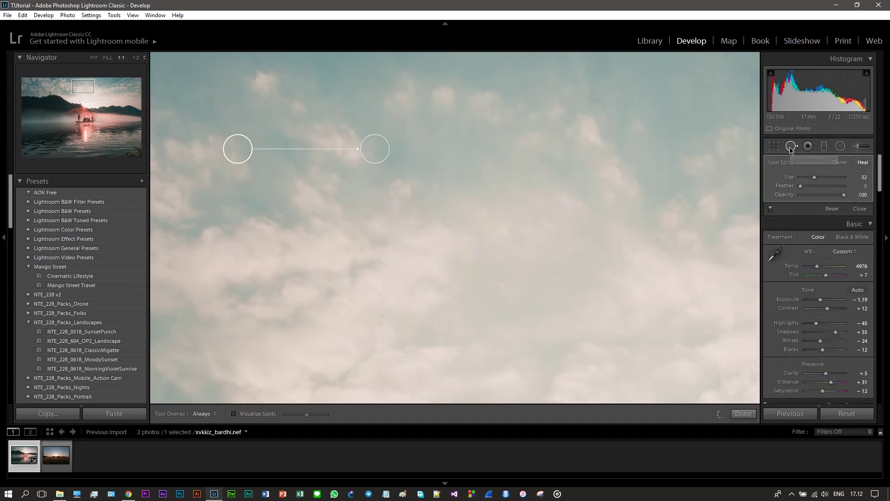
key(q)
Heal the lens flare spot on the water beside the sun's reflection, using size 76 and feather 49.
click(459, 274)
key(q)
click(422, 256)
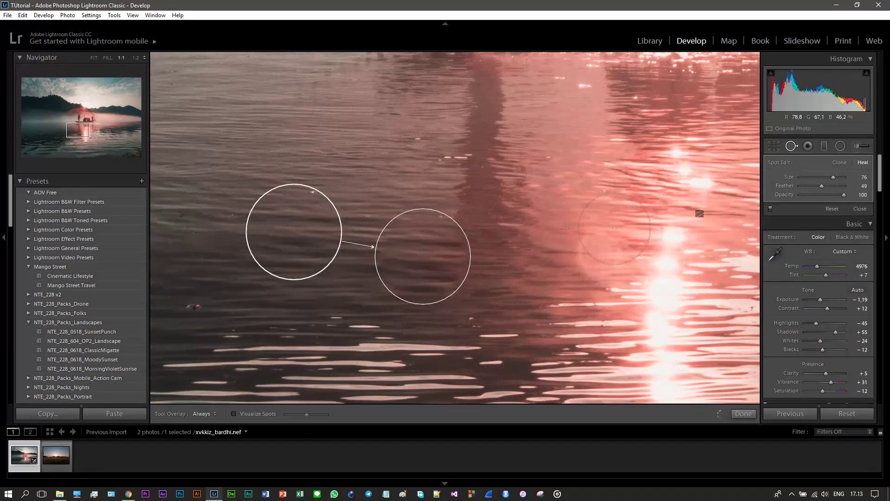
key(q)
click(550, 219)
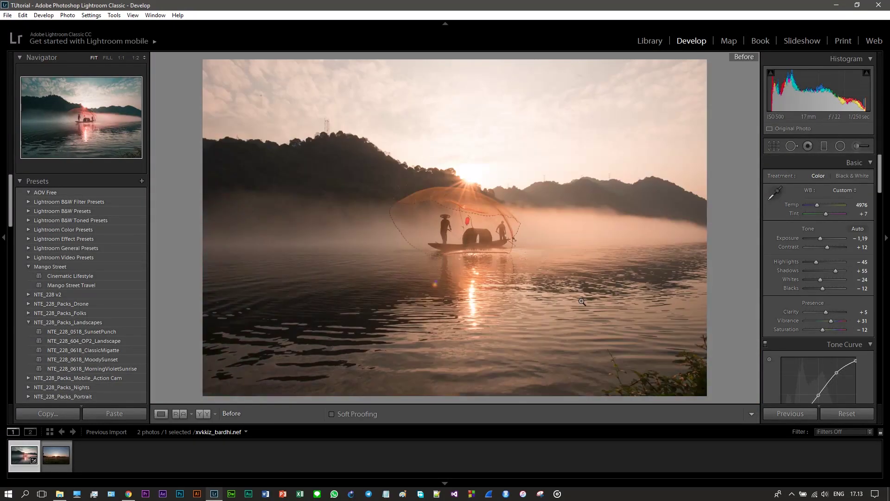
Copy the boat photo's develop settings without exposure, local adjustments, spot removal or crop, and paste them onto the sunset field photo.
click(47, 413)
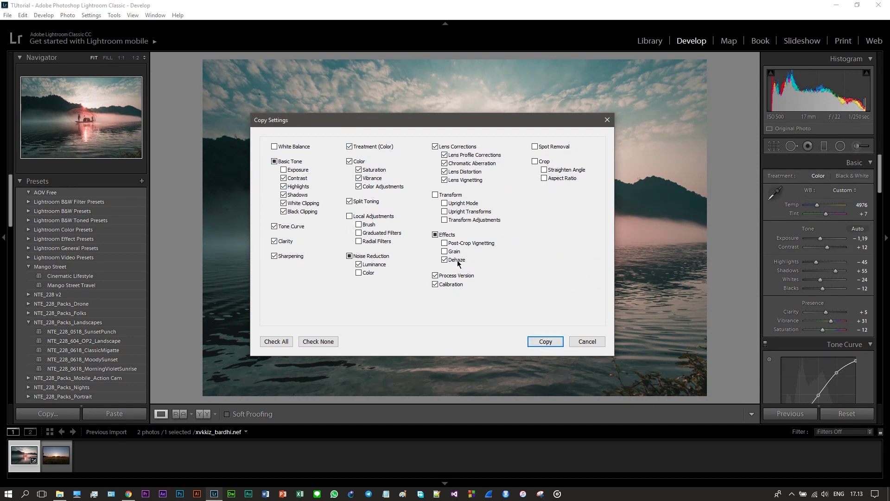
click(546, 341)
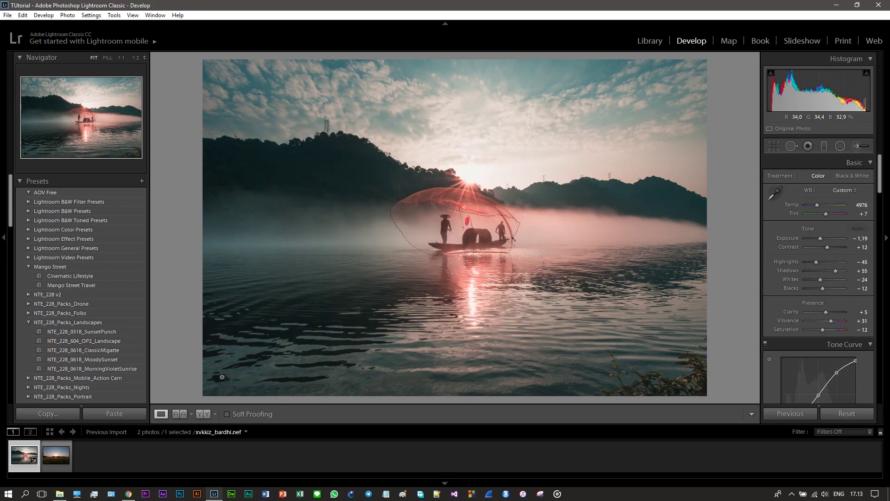
click(59, 459)
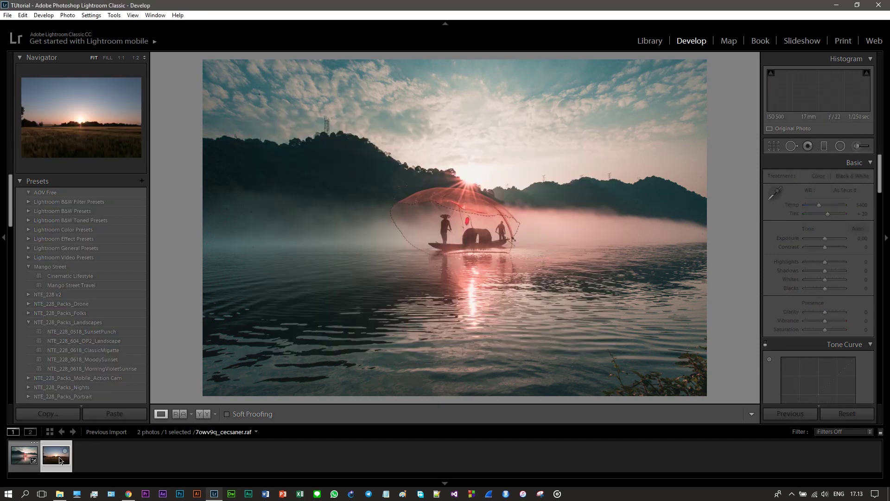
key(ctrl+shift+v)
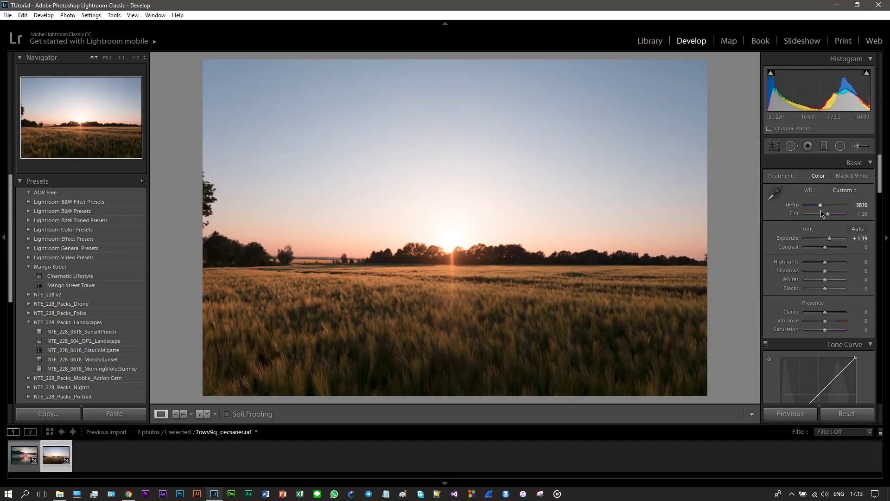
click(114, 413)
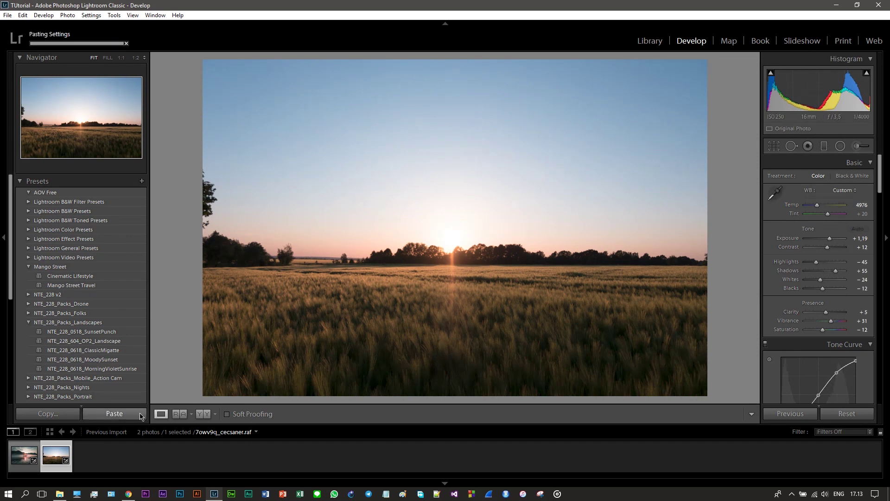
Set the field photo's exposure to +0.36 and brighten the wheat with a graduated filter at exposure 1.39 rising from the lower edge.
drag(831, 239, 825, 239)
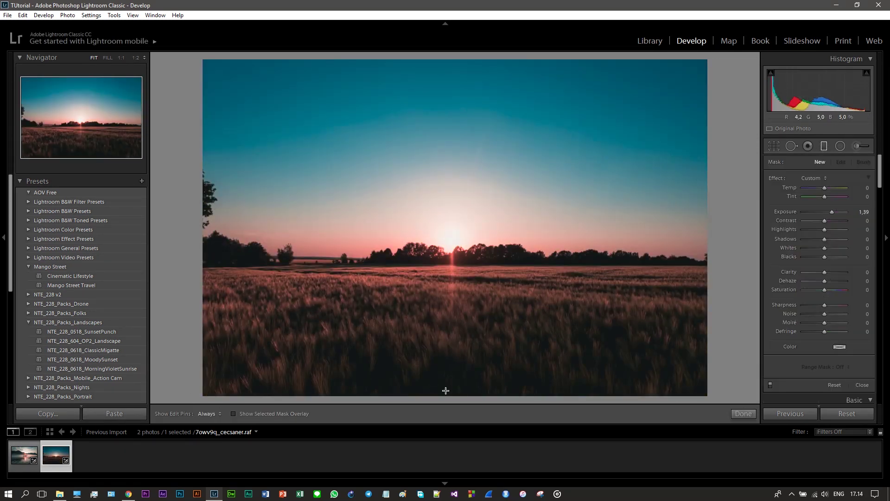
drag(445, 396, 445, 127)
drag(436, 251, 435, 288)
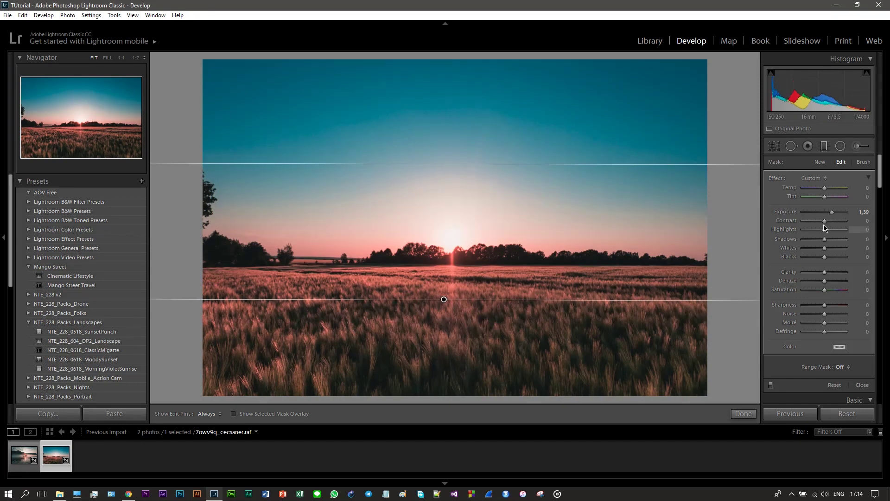
drag(824, 220, 830, 239)
Add a radial filter with exposure −0.35 and feather 50, and draw a graduated filter upward over the field.
key(m)
click(840, 146)
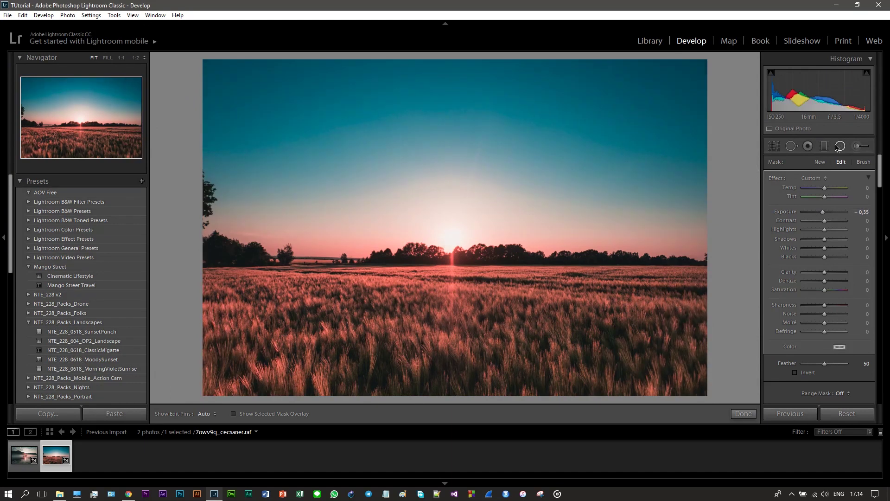
click(824, 145)
drag(455, 393, 455, 150)
drag(454, 271, 453, 387)
click(824, 146)
Brighten the blues of the sky by setting the blue luminance to +31.
scroll(864, 332, down, 8)
click(864, 332)
scroll(853, 225, up, 10)
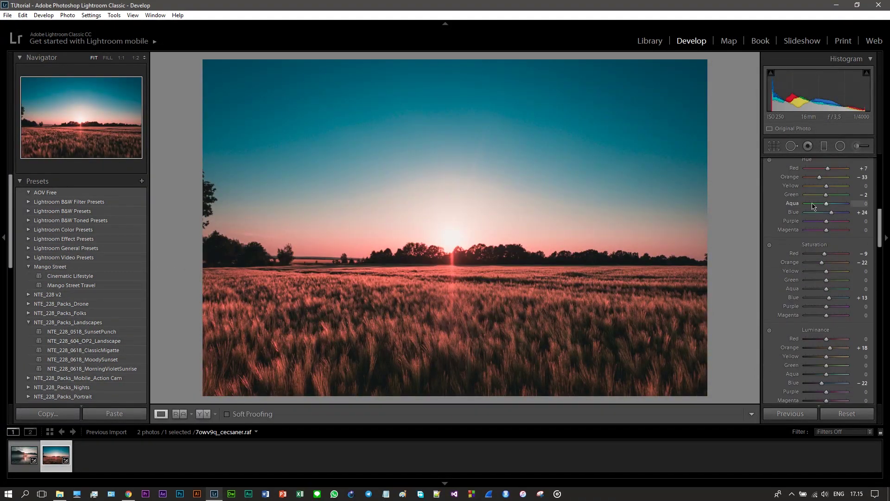
key(ctrl+z)
scroll(825, 325, down, 3)
drag(818, 323, 834, 322)
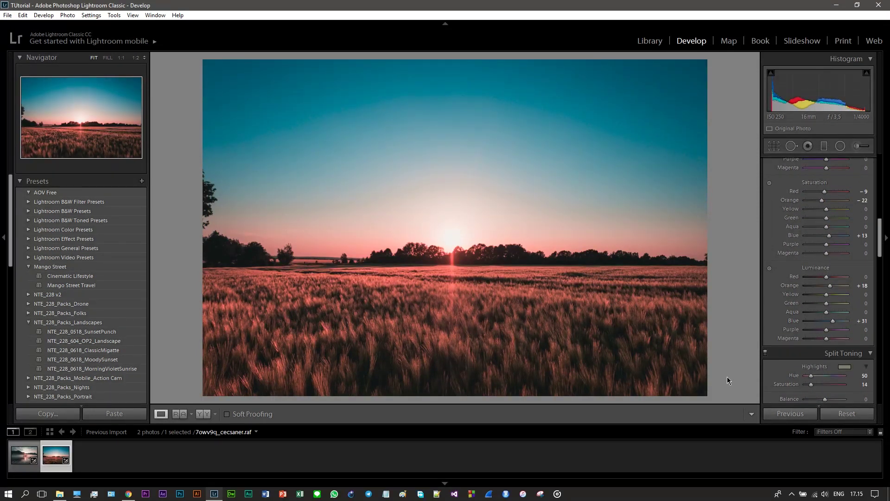
Compare the field photo with its original, view both graded photos together in the library grid, and reopen the field photo for developing.
key(backslash)
key(backslash)
key(backslash)
key(backslash)
click(650, 41)
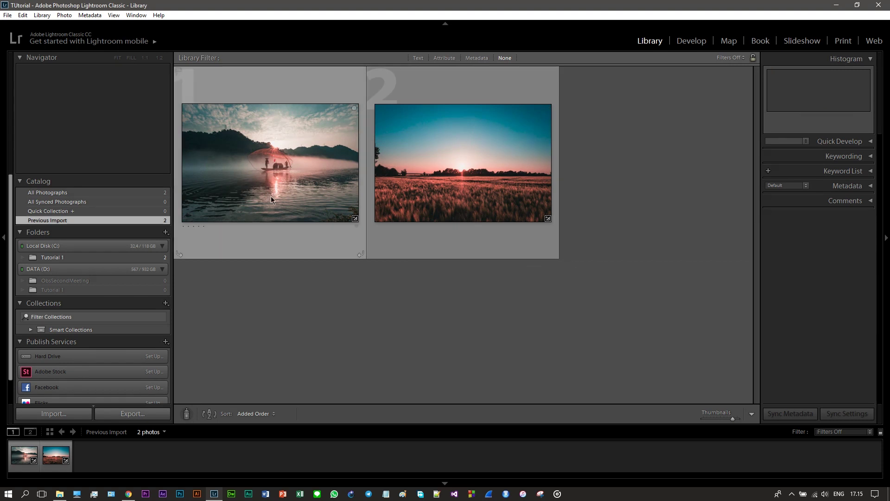
click(531, 211)
click(692, 42)
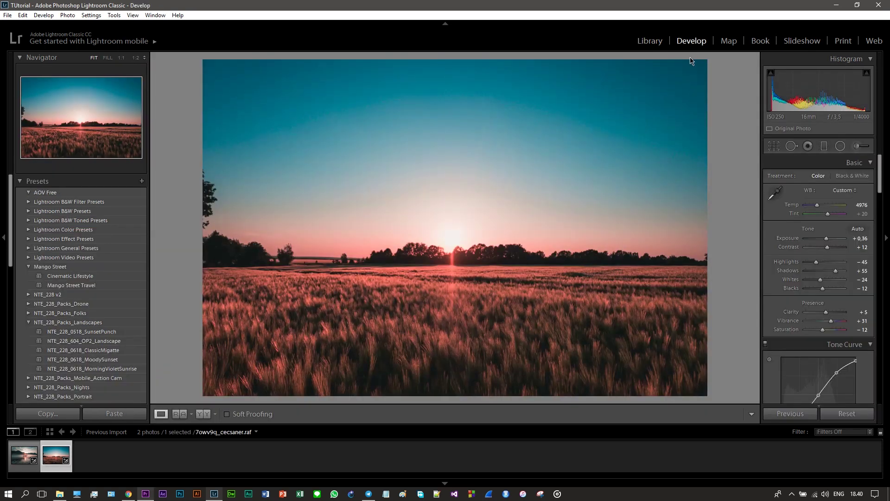
Export the field photo as an sRGB JPEG at quality 77 into an Edited subfolder beside the original.
right_click(58, 464)
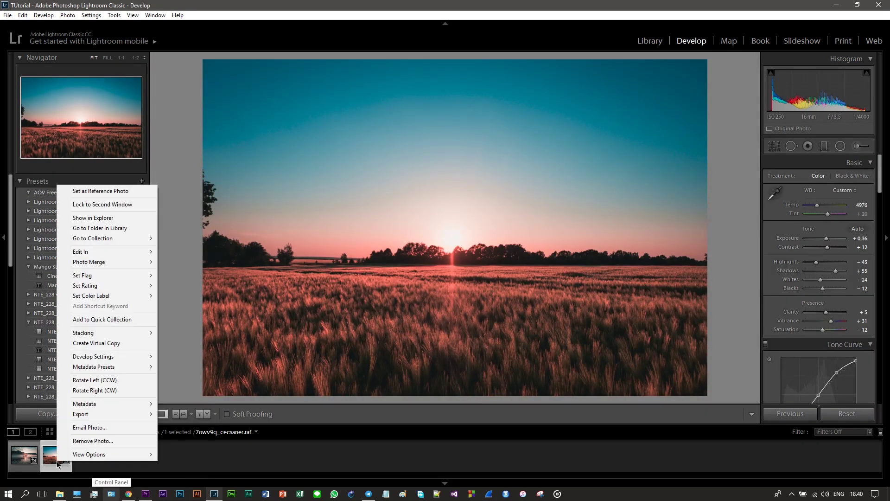
mouse_move(95, 416)
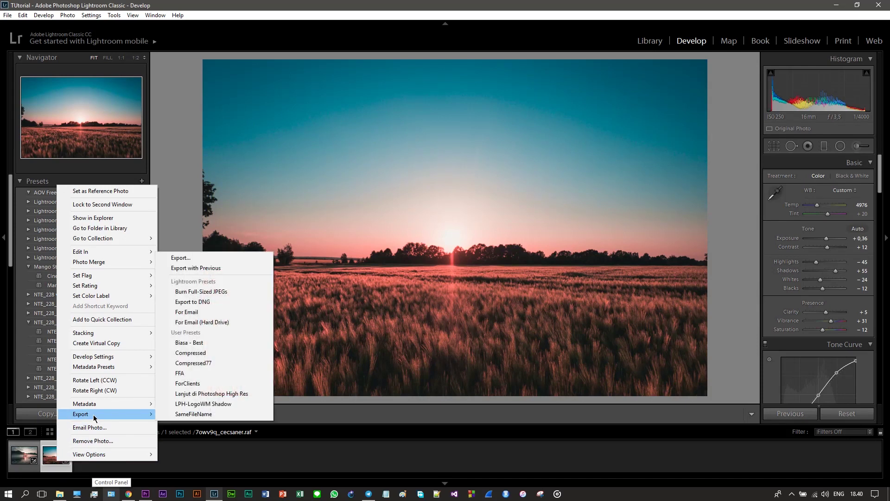
click(196, 258)
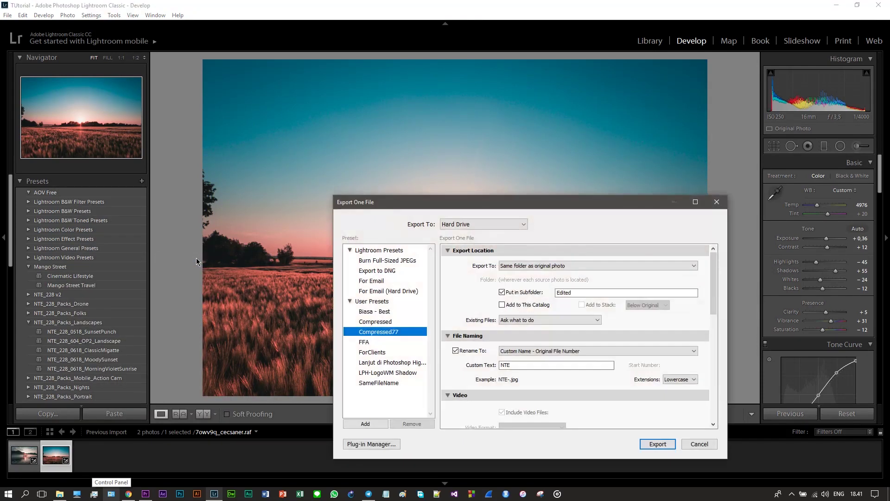
drag(714, 284, 719, 335)
click(666, 329)
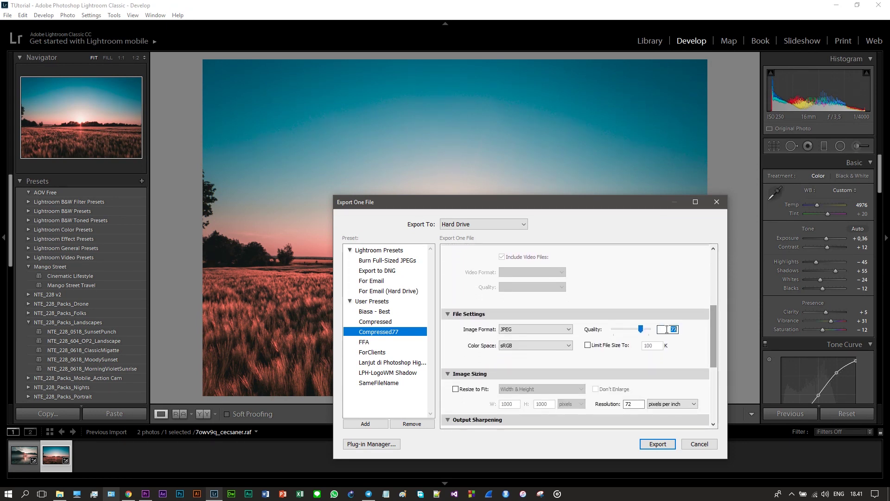
drag(714, 336, 718, 355)
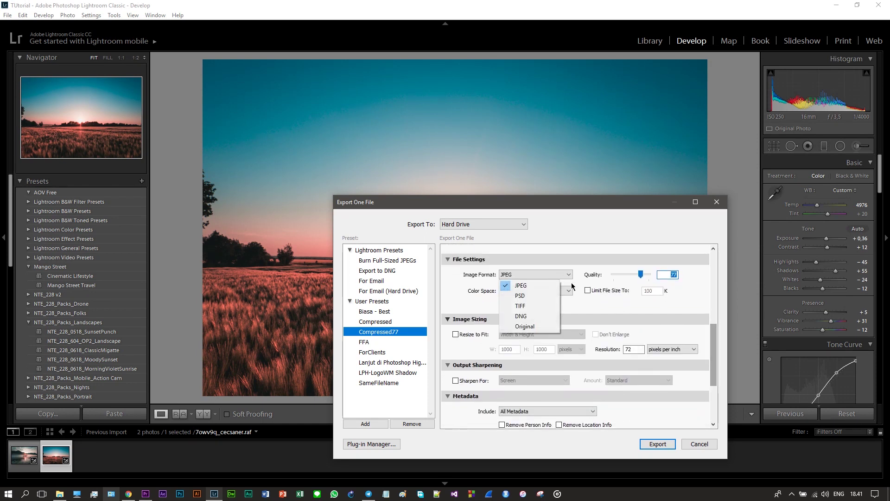
click(657, 445)
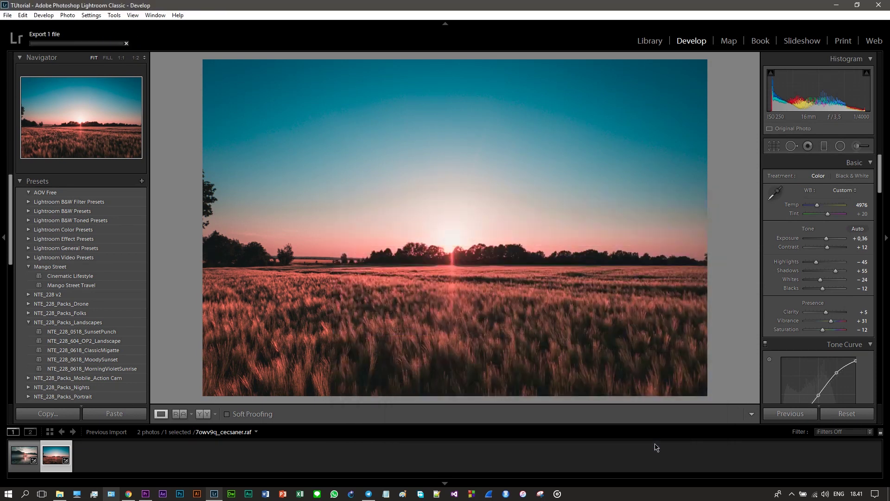